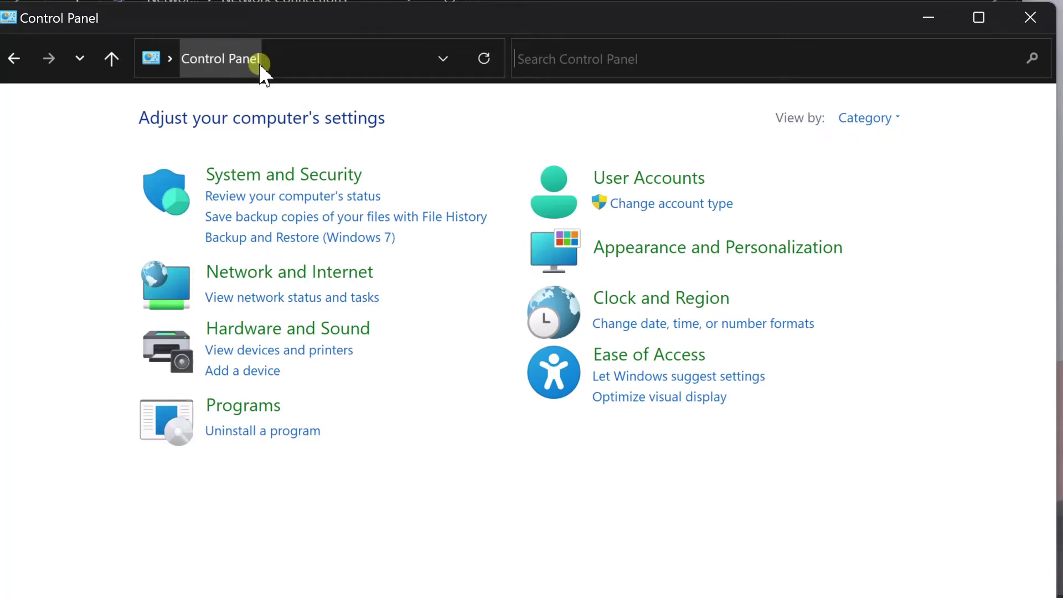
Go through Network and Internet and Network and Sharing Center to the adapter list, including Ethernet and Wi-Fi
click(291, 274)
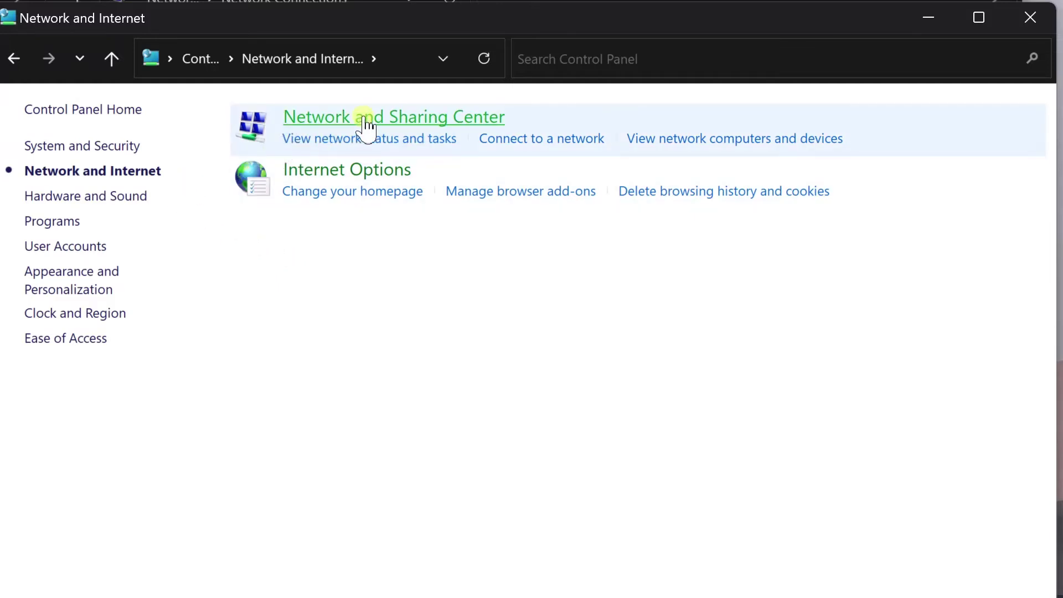
click(391, 121)
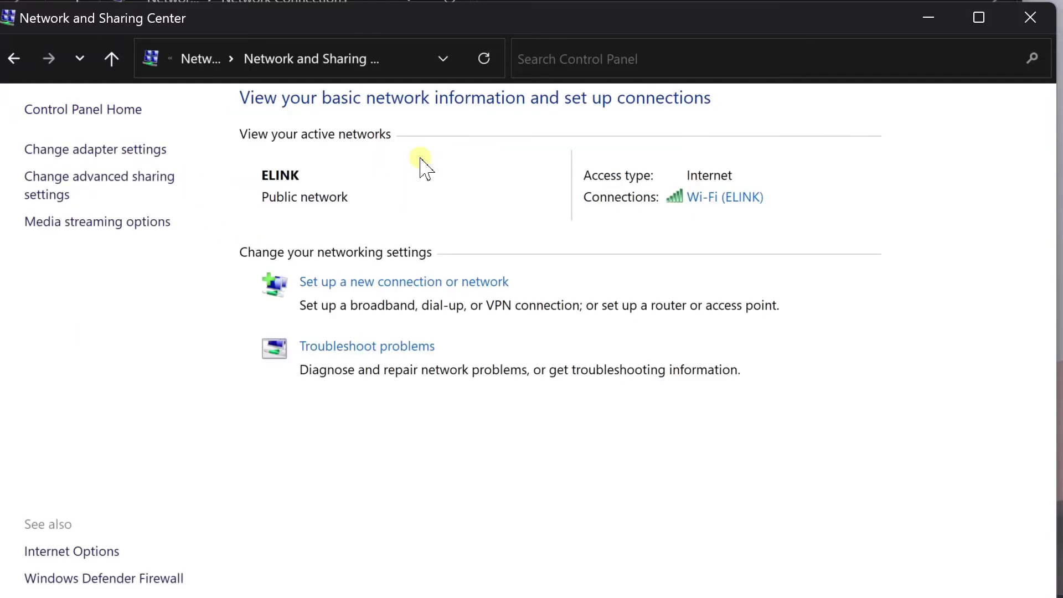
click(105, 149)
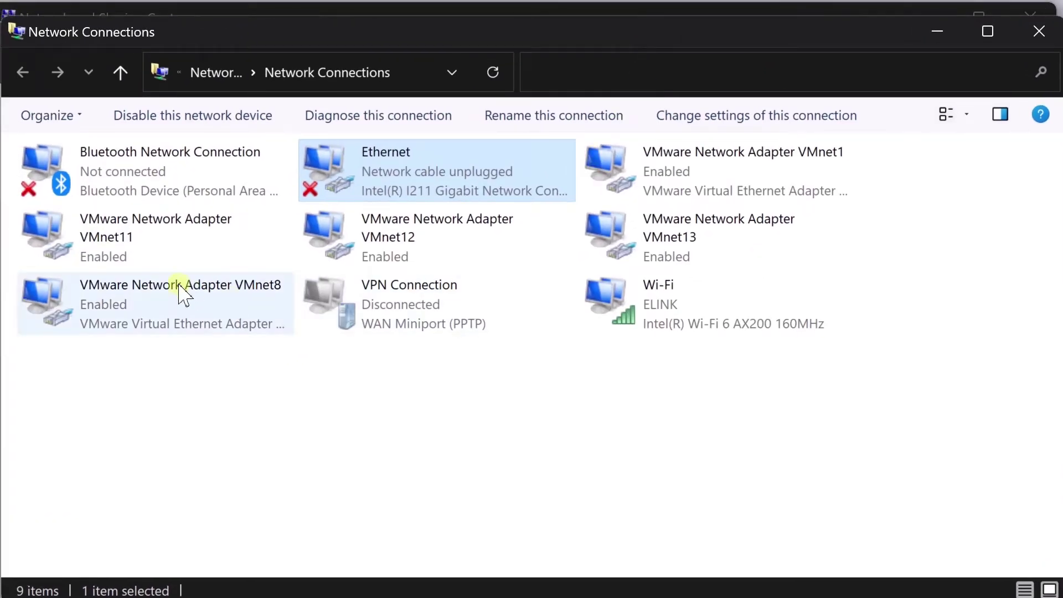
click(339, 383)
click(693, 327)
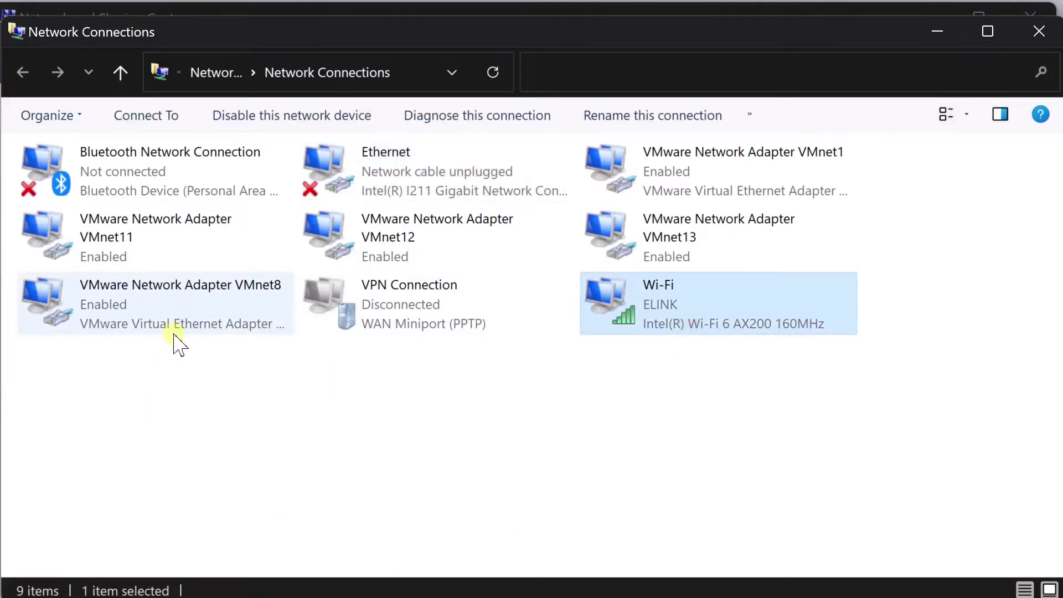
click(423, 193)
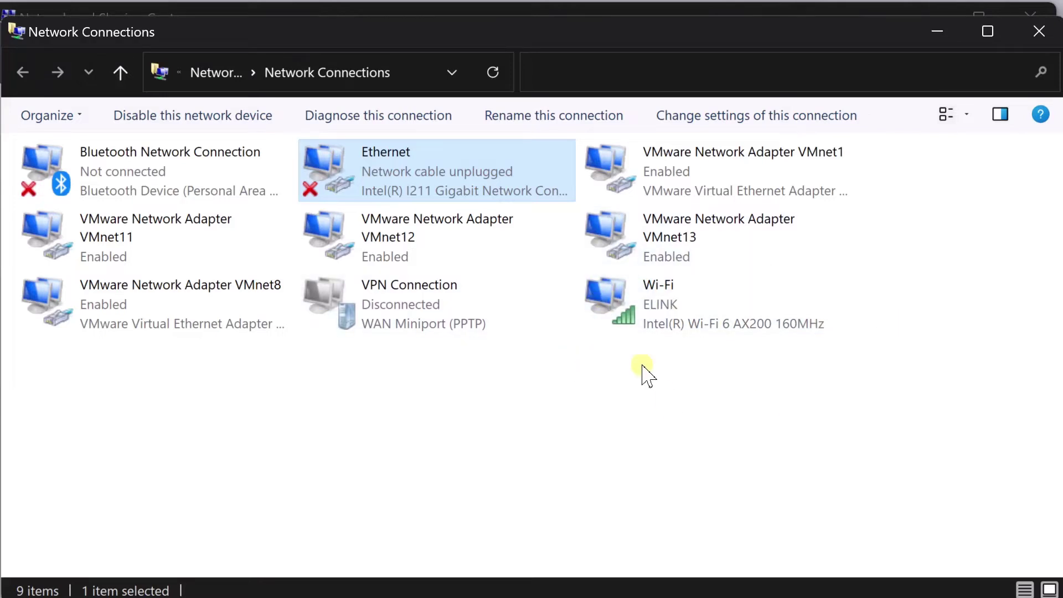
click(666, 324)
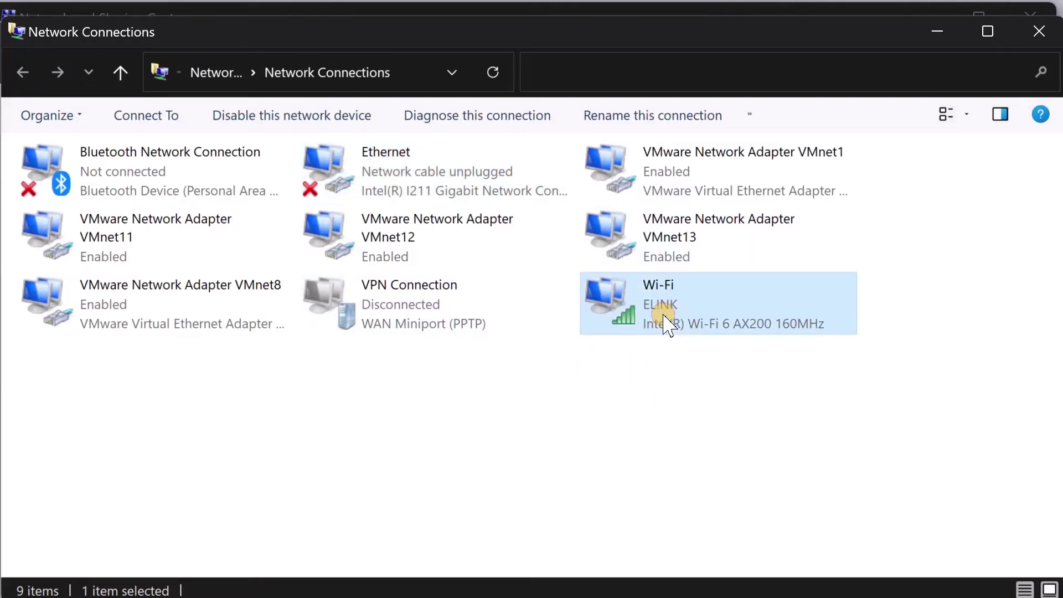
Open the advanced TCP/IP settings for the Wi-Fi adapter's Internet Protocol Version 4
right_click(666, 324)
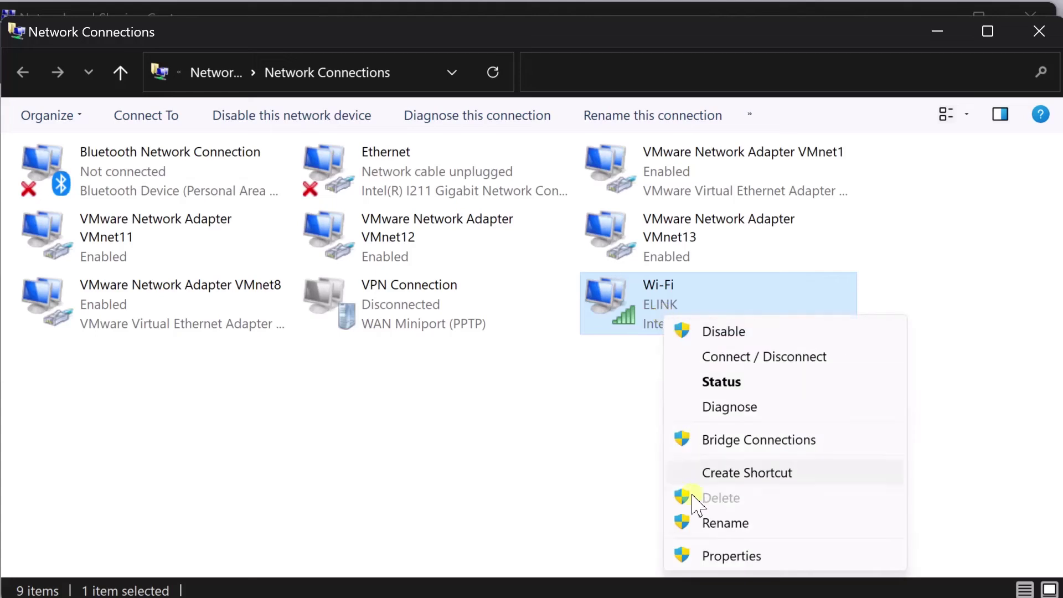
click(711, 555)
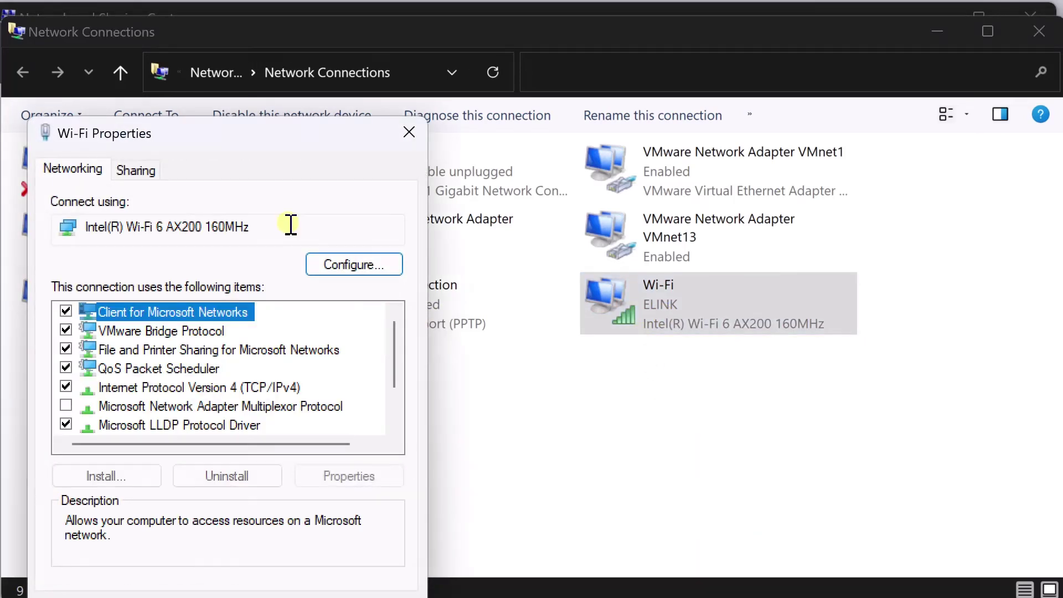
drag(239, 137, 382, 102)
click(384, 352)
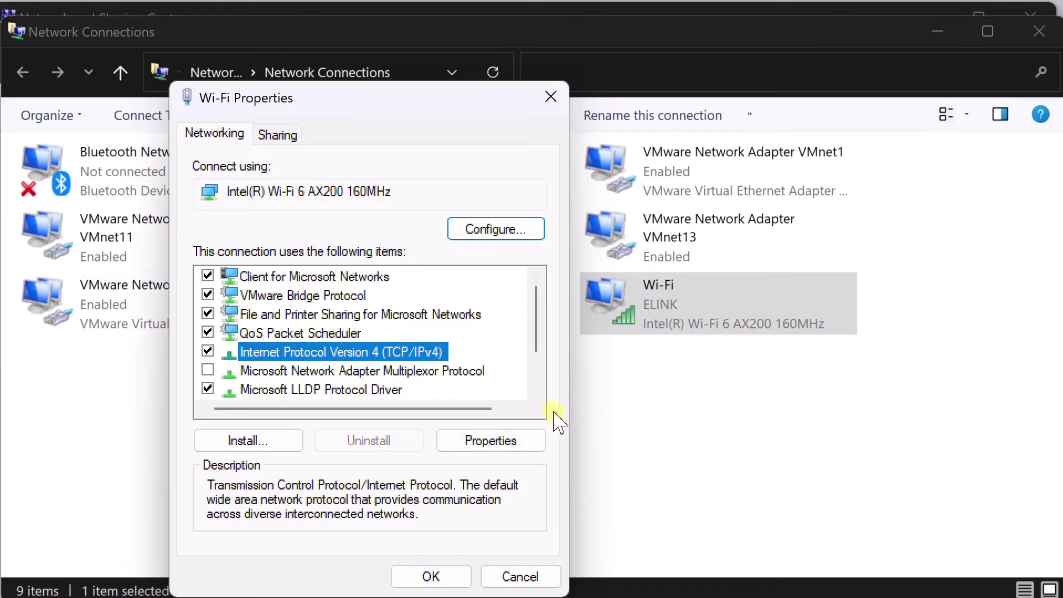
click(491, 441)
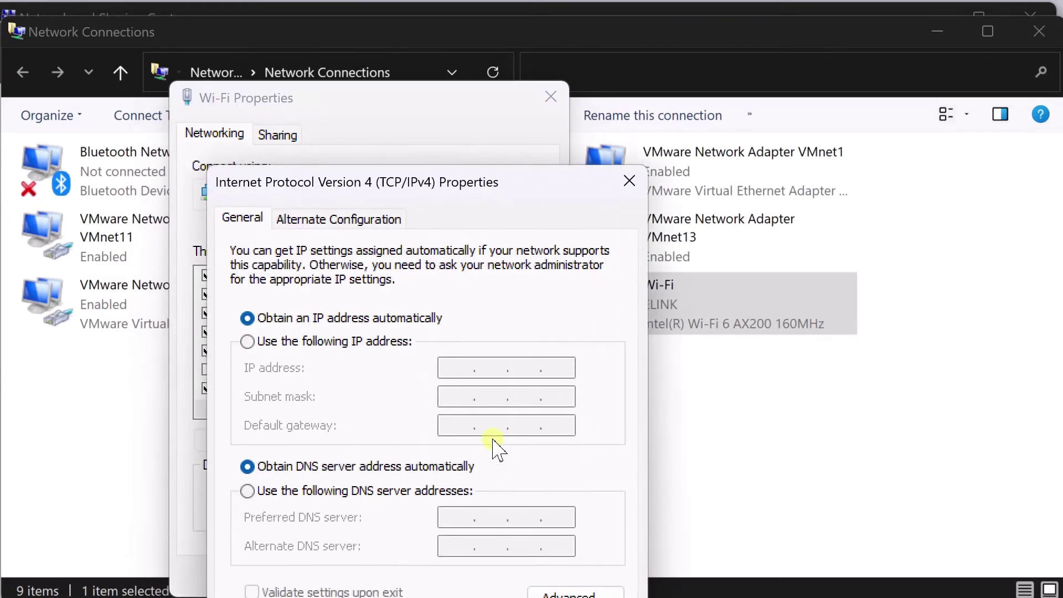
drag(482, 184, 484, 79)
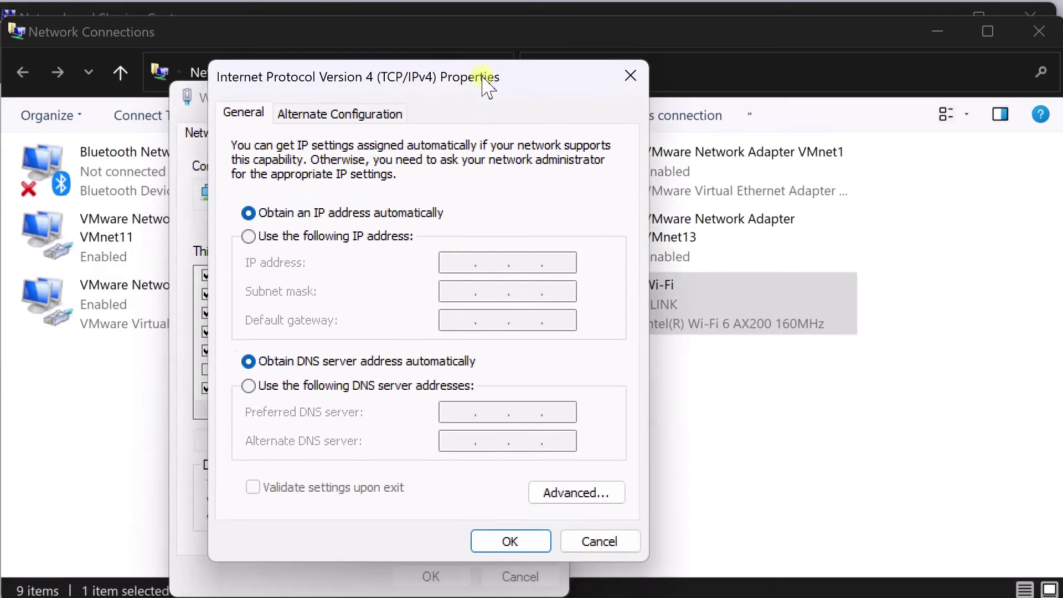
click(590, 494)
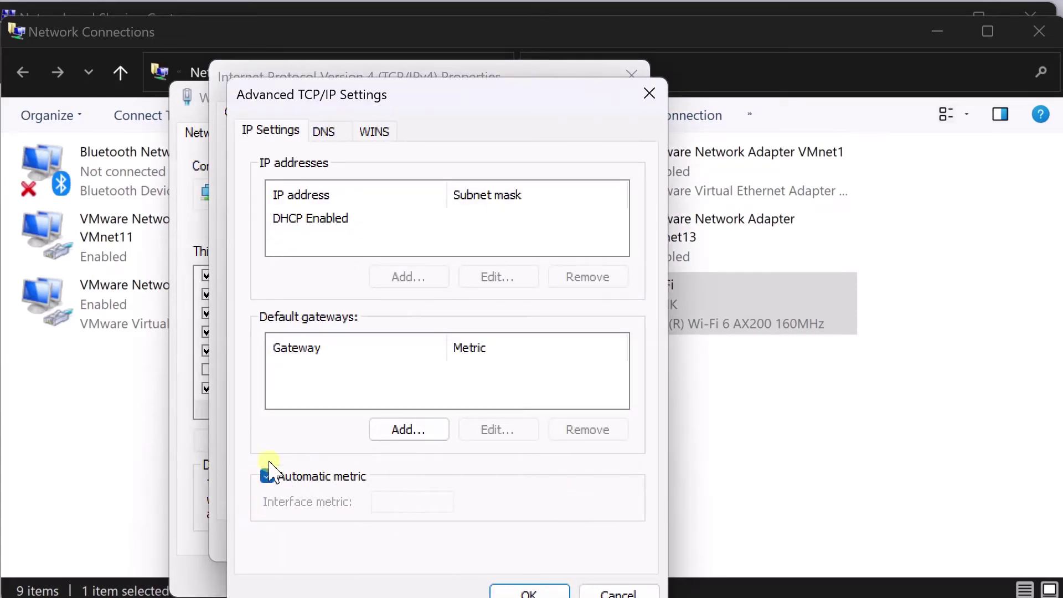
Turn off automatic metric, set the Wi-Fi interface metric to 5, and confirm all dialogs
click(300, 479)
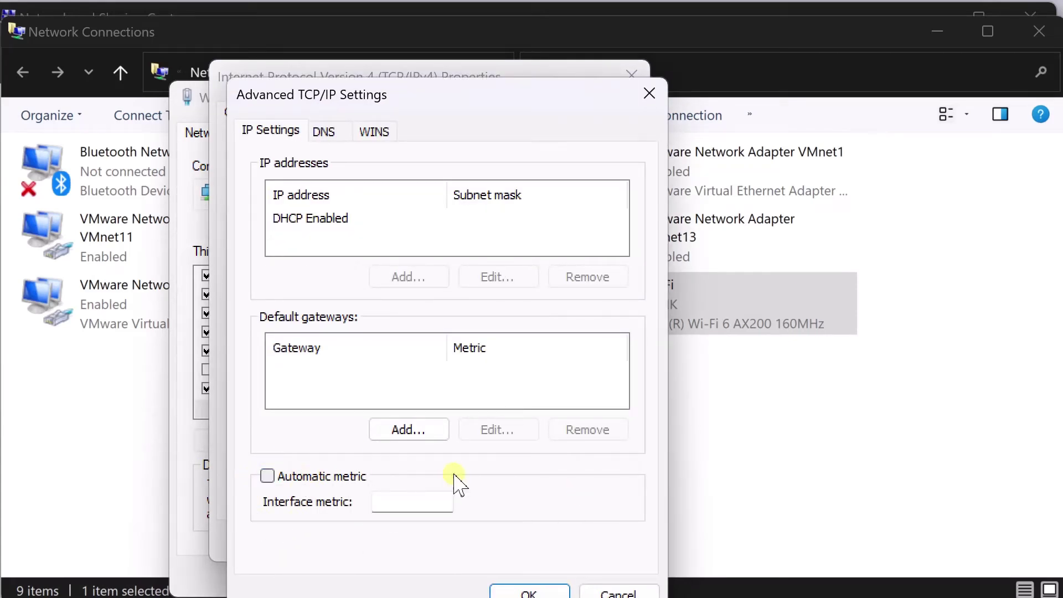
click(394, 504)
text(5)
click(526, 592)
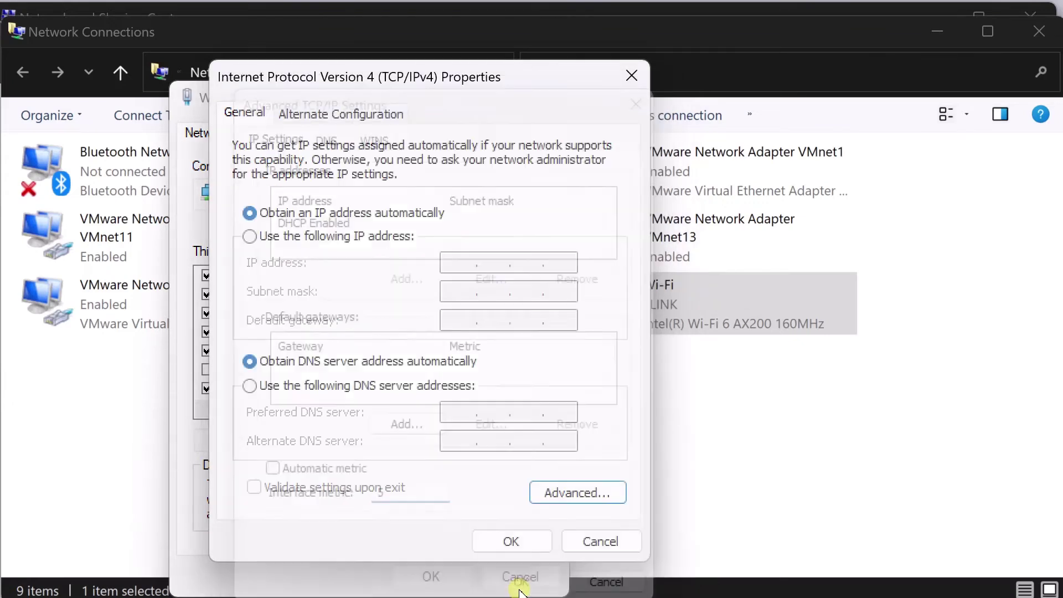
click(511, 543)
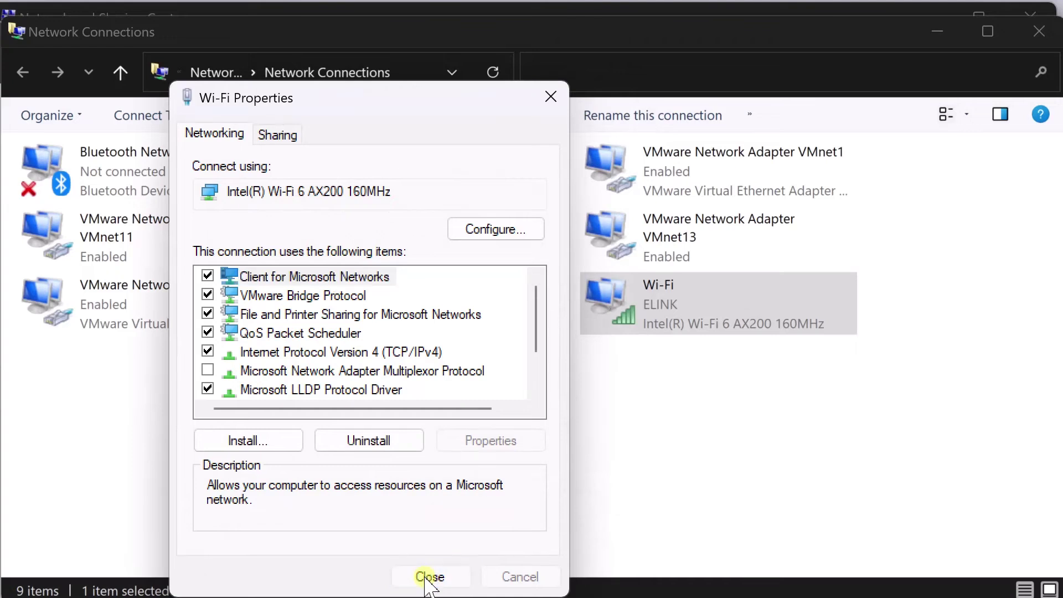
click(428, 574)
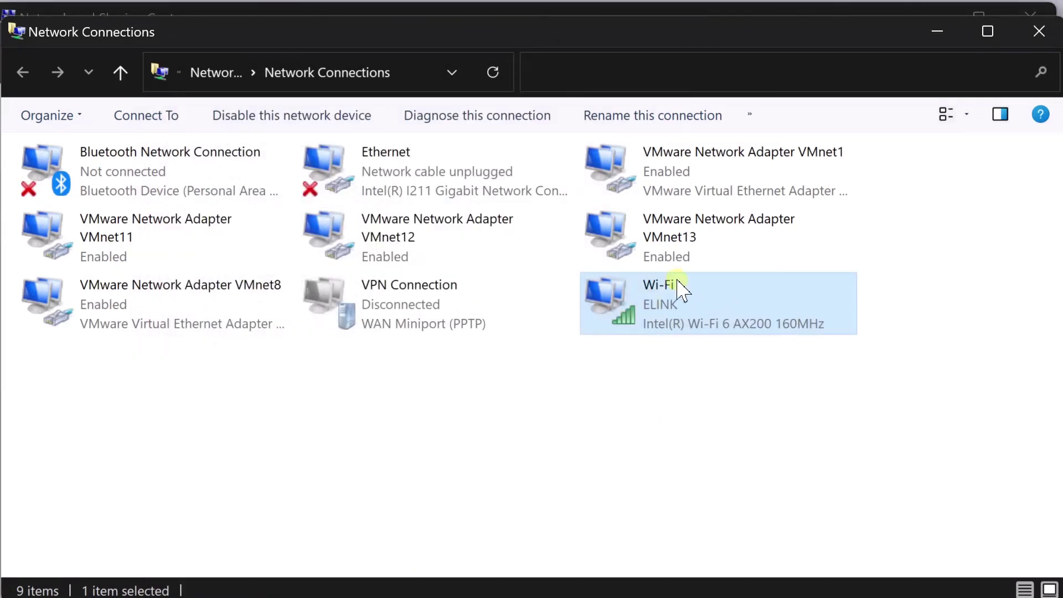
Open the advanced TCP/IP settings for the Ethernet adapter's Internet Protocol Version 4
right_click(420, 190)
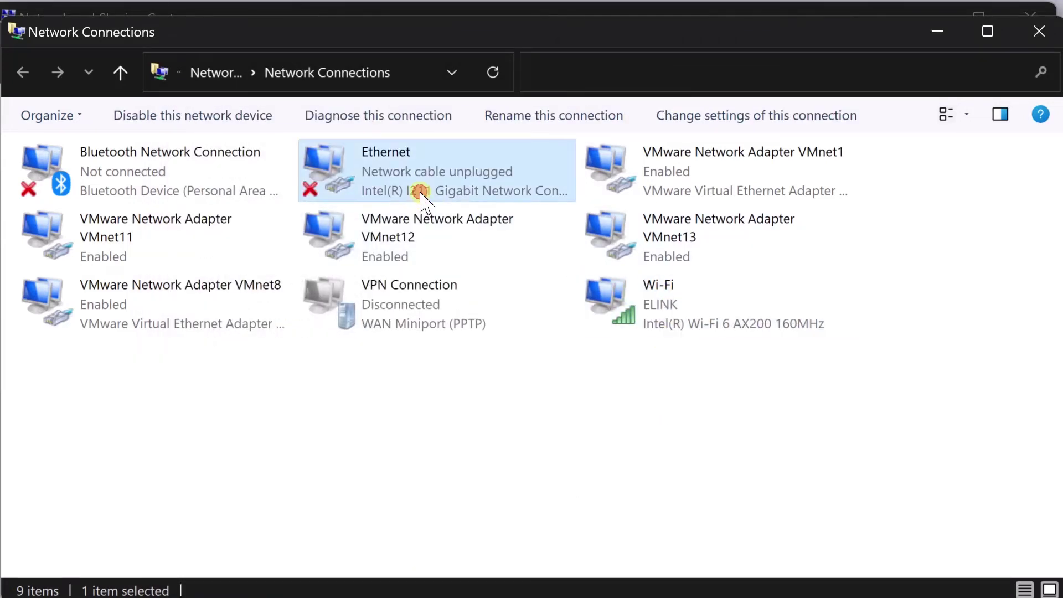
click(475, 408)
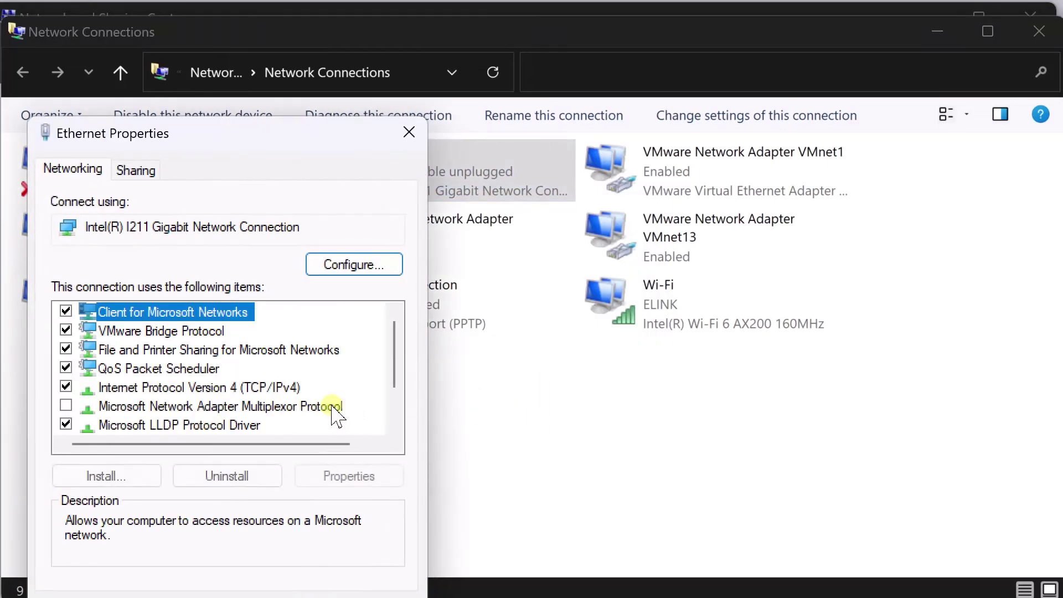
click(277, 388)
click(357, 475)
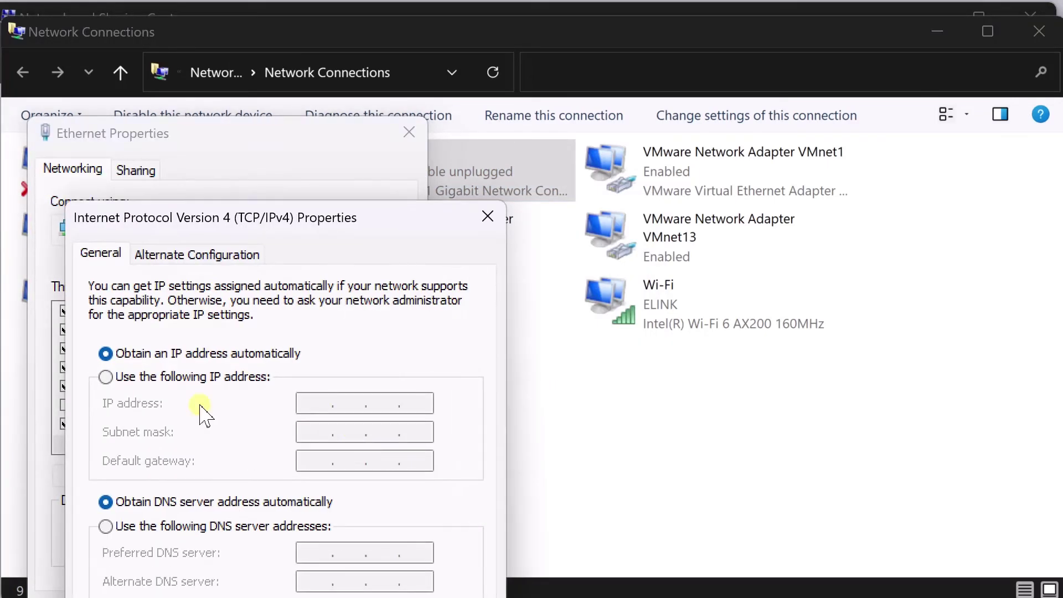
drag(232, 224, 294, 105)
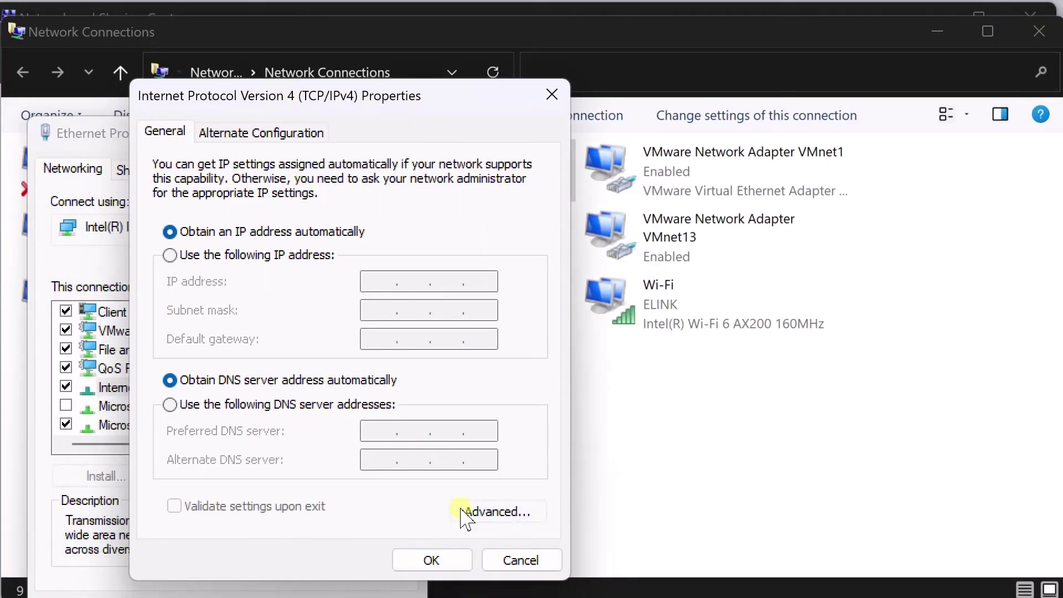
click(465, 511)
Turn off automatic metric, set the Ethernet interface metric to 10, and confirm all dialogs
click(273, 492)
click(315, 520)
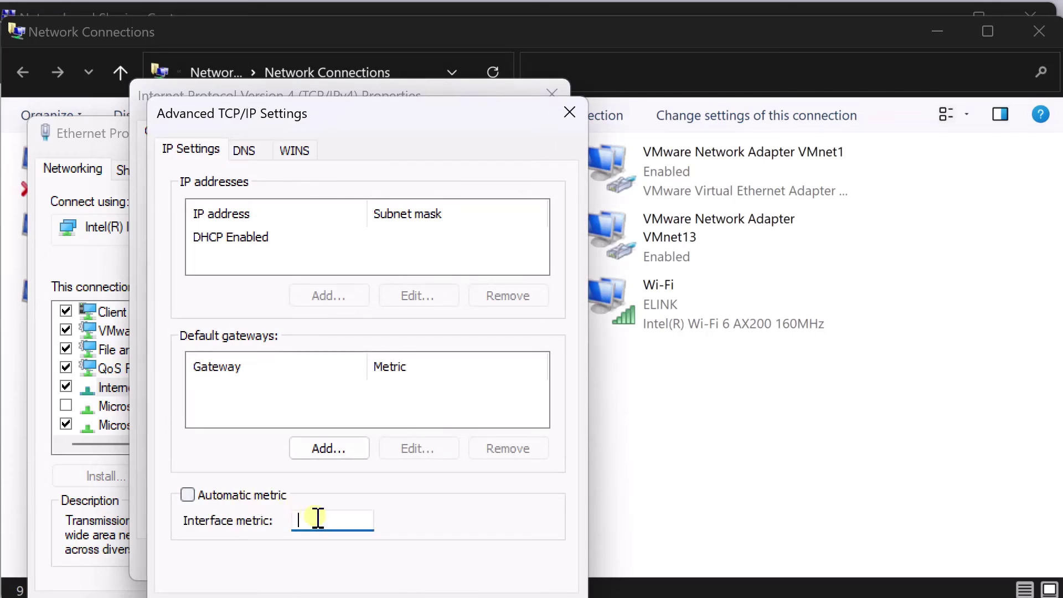
text(0)
key(Return)
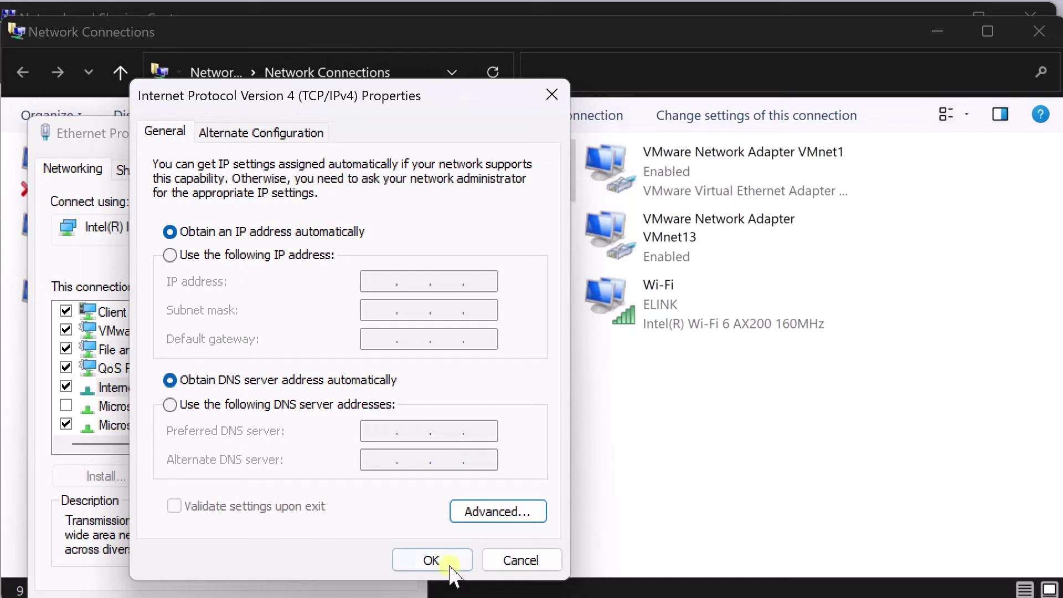
click(447, 565)
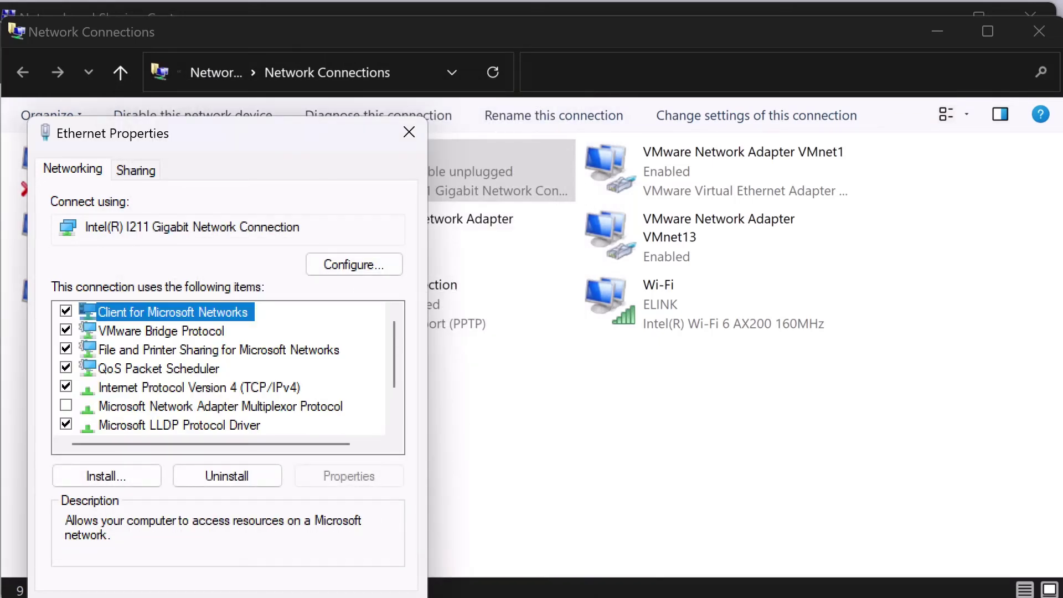
click(361, 593)
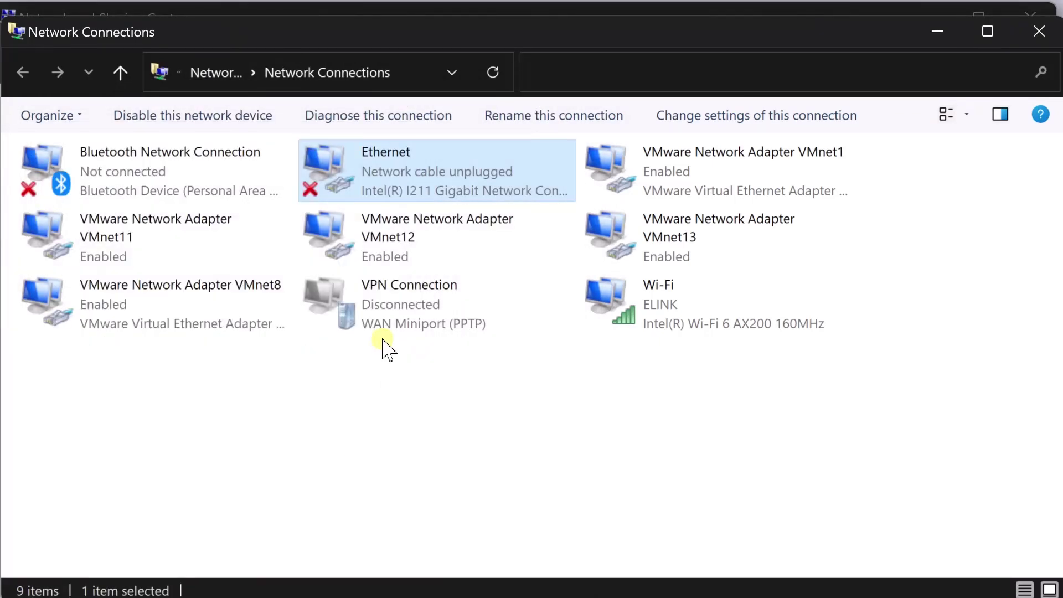